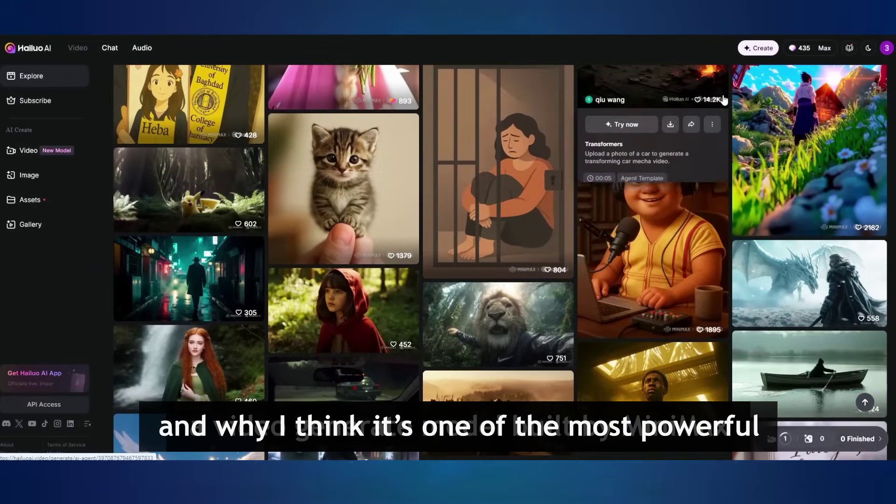
scroll(728, 112, down, 3)
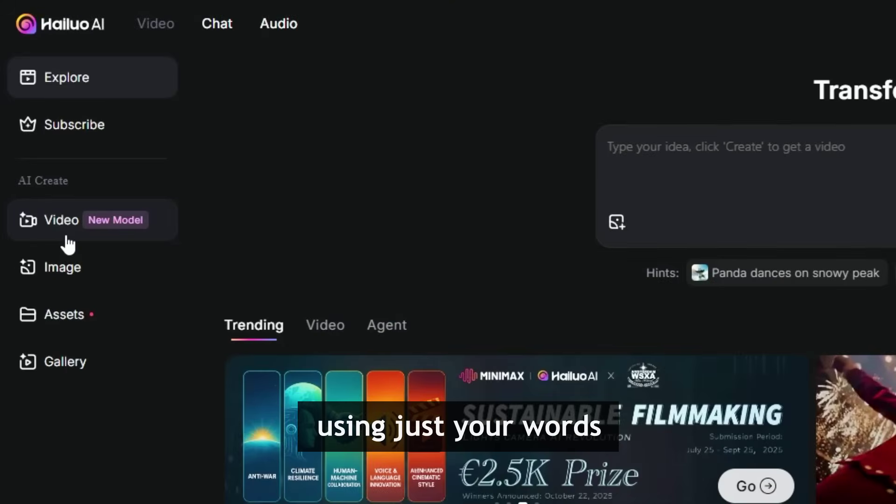
Step: Open Hailuo AI's Text to Video panel and paste the copied old-man-by-window prompt
click(68, 243)
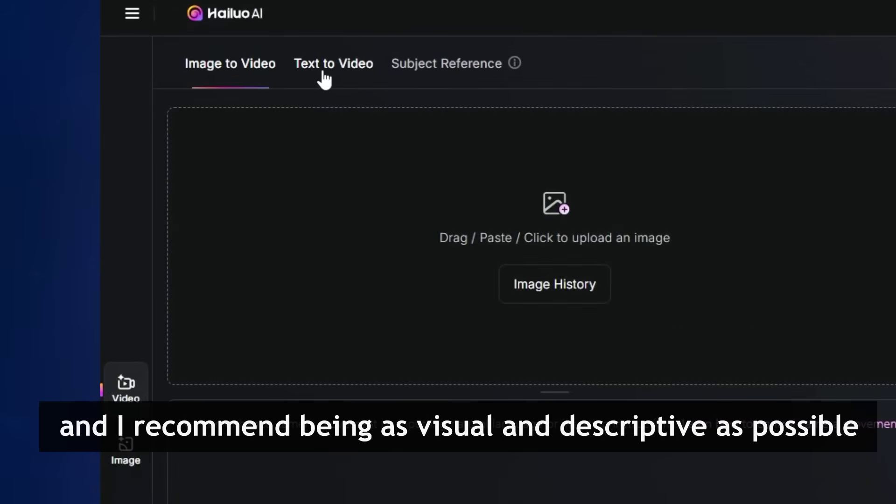
click(323, 74)
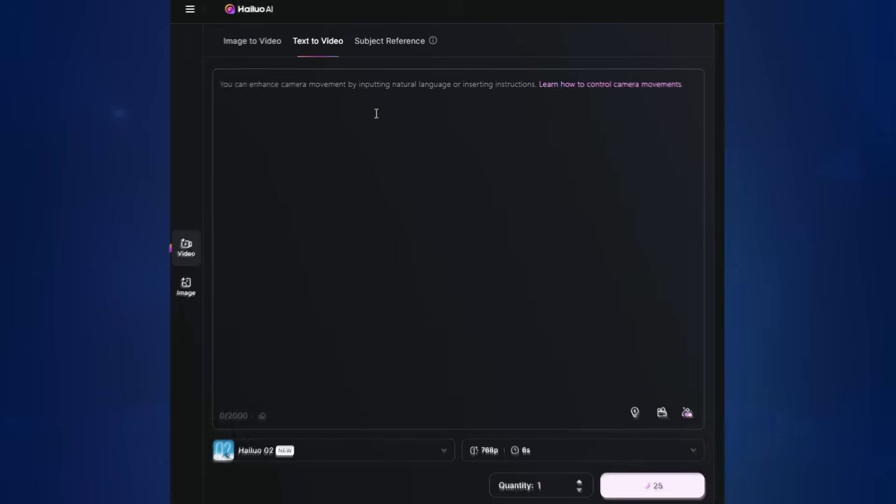
text(Cinematic over-the-shoulder shot of an old man reading a book beside a window, soft afternoon light illuminating the pages. Dust particles float in the air, the curtain sways gently. The camera holds steady with shallow depth, evoking quiet reflection)
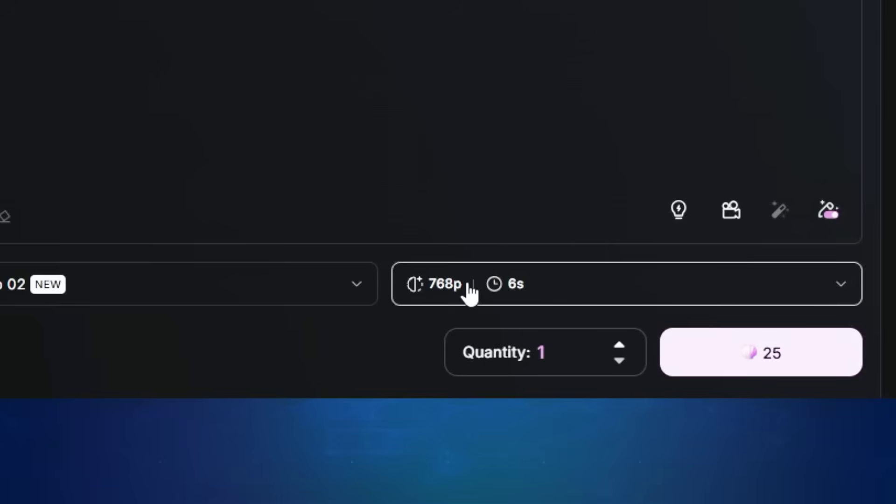
Step: Open the video resolution and duration settings, currently 768p and 6s
click(468, 291)
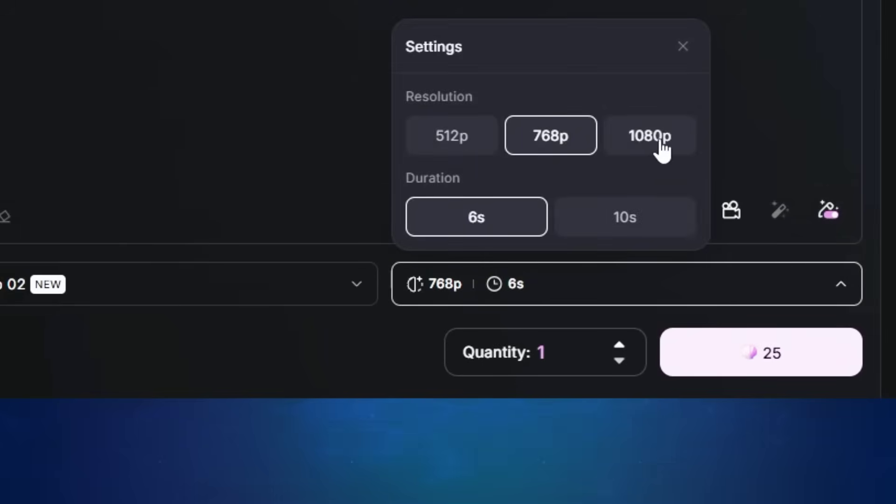
Step: Pick a lower output resolution in the video settings and close them
click(558, 158)
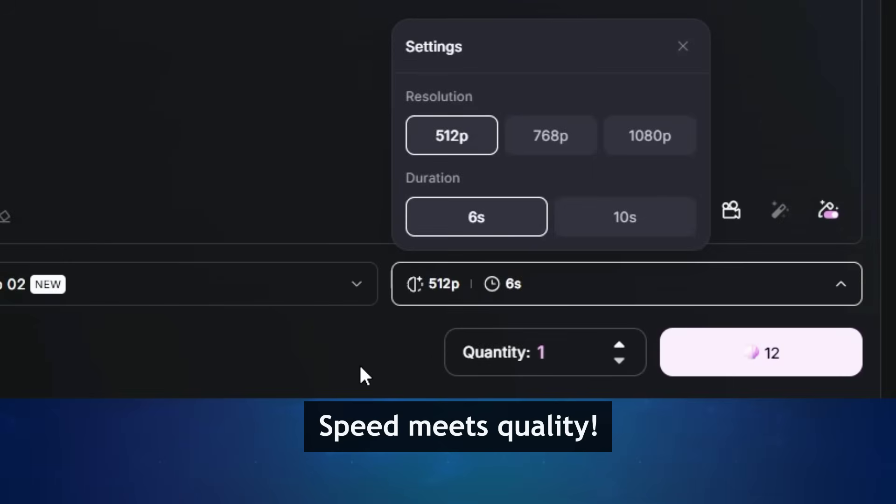
click(360, 368)
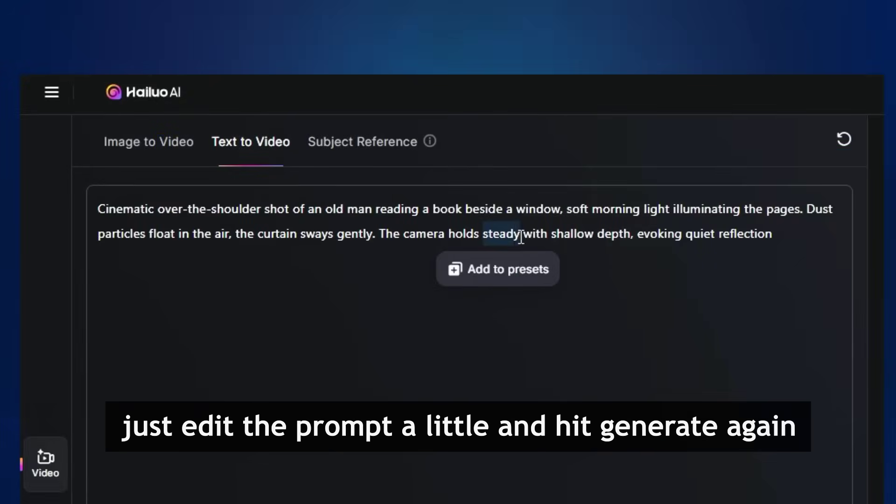
text(ake)
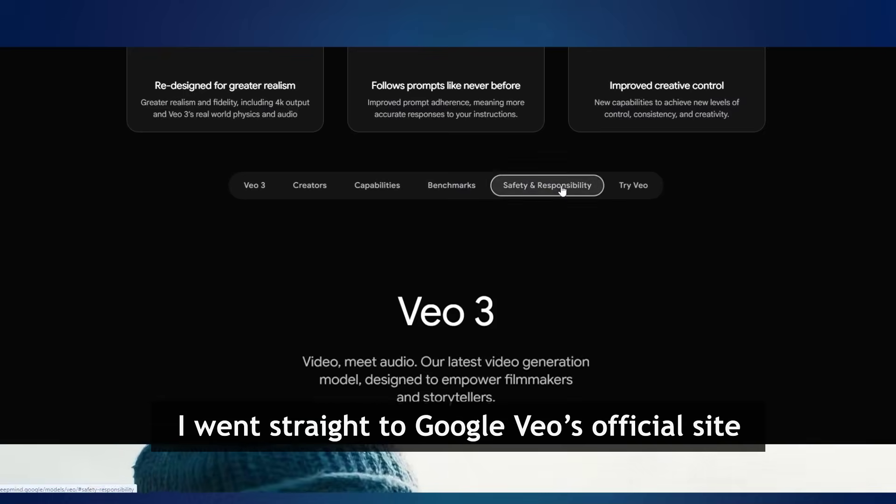
scroll(560, 186, down, 2)
scroll(561, 186, down, 3)
scroll(561, 186, down, 3)
scroll(560, 190, down, 3)
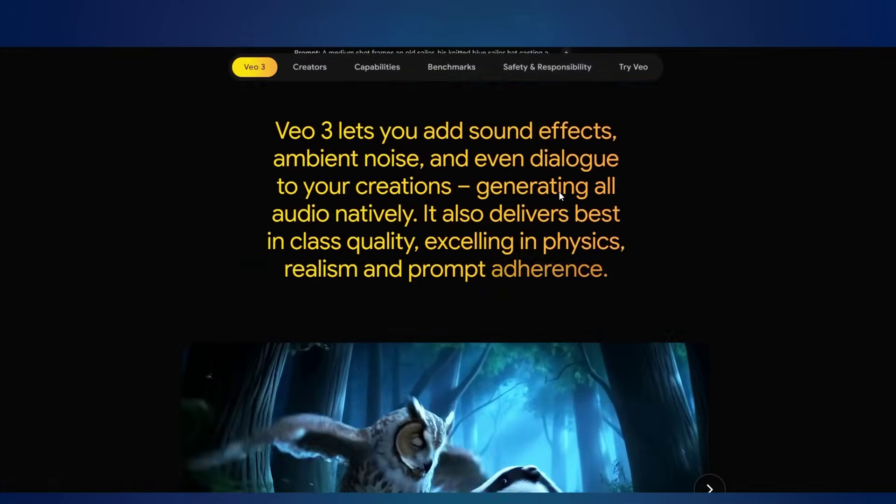
scroll(558, 191, down, 3)
scroll(559, 197, down, 3)
scroll(559, 196, down, 1)
scroll(559, 194, down, 4)
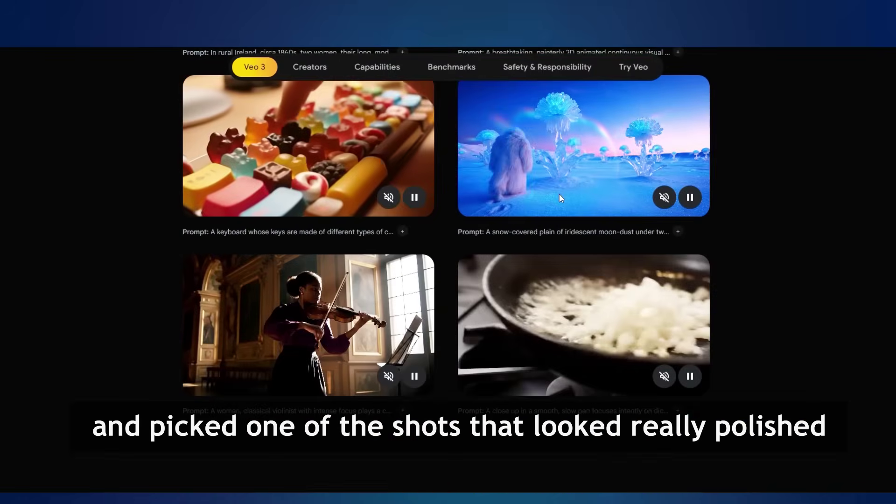
scroll(558, 194, up, 2)
scroll(535, 224, up, 6)
scroll(535, 224, up, 5)
scroll(529, 238, up, 3)
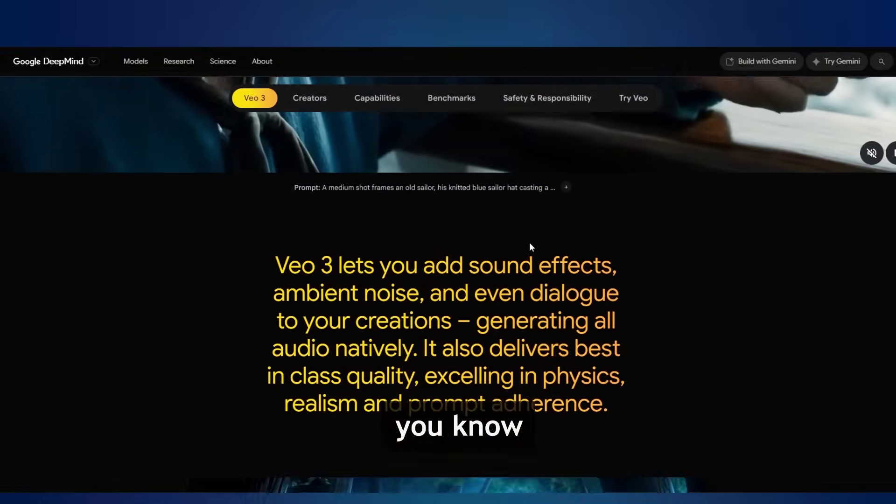
scroll(553, 266, up, 2)
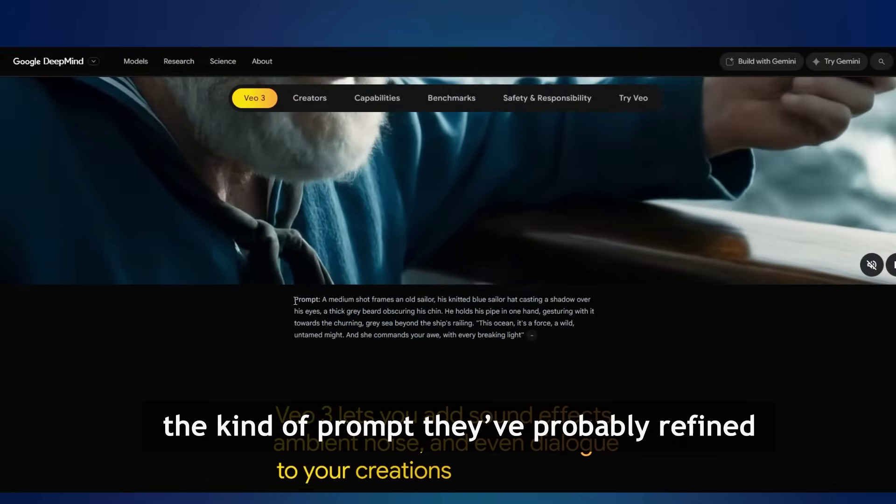
Step: Highlight the full prompt text beneath the Veo 3 old sailor video
drag(294, 300, 523, 338)
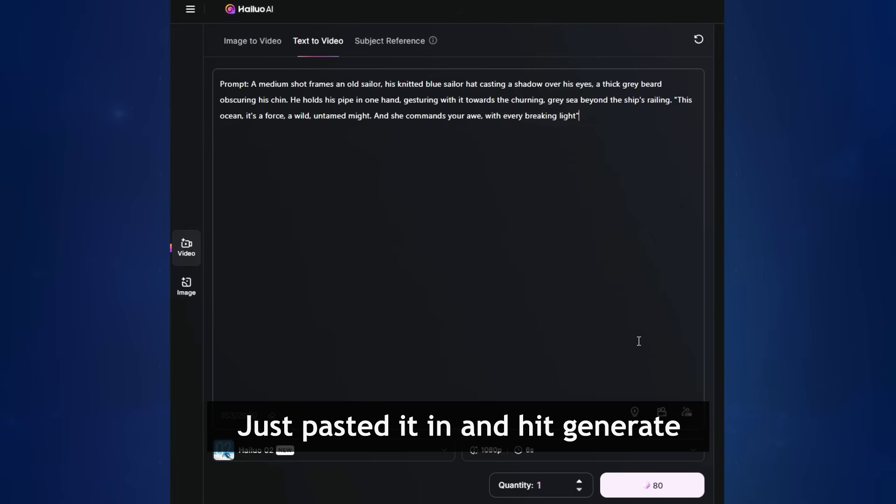
Step: Start generating the 1080p, 6-second old-sailor video for 80 credits
click(627, 488)
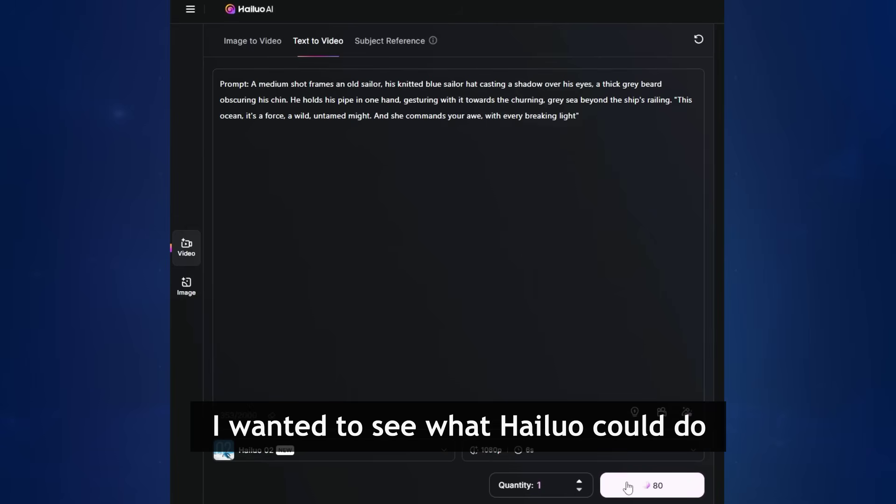